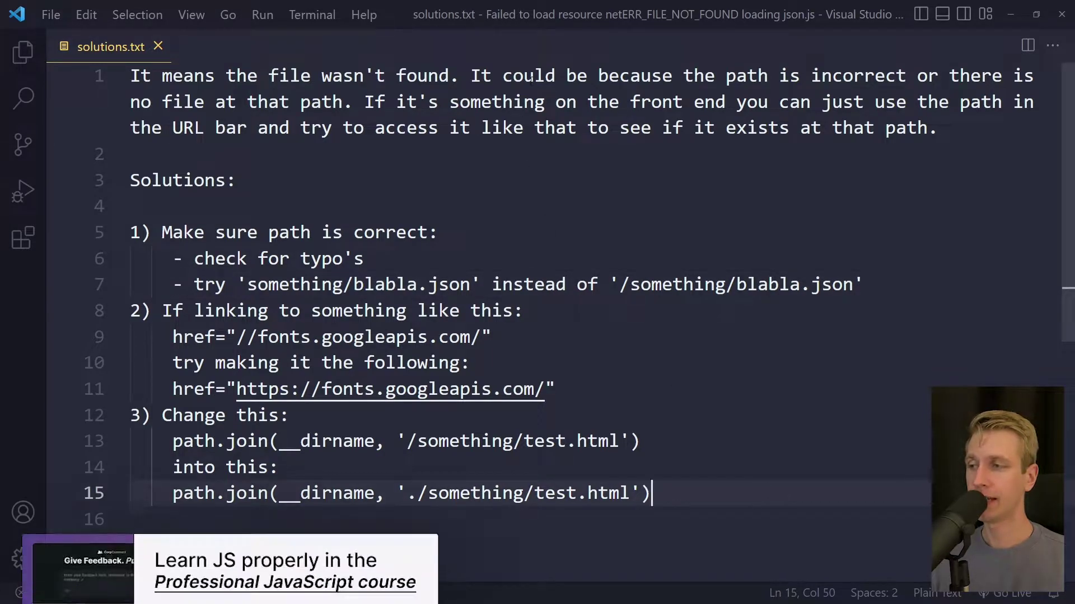
Highlight the words 'could' and 'path' in the solutions.txt error explanation paragraph.
{"action": "left_click", "coordinate": [533, 76]}
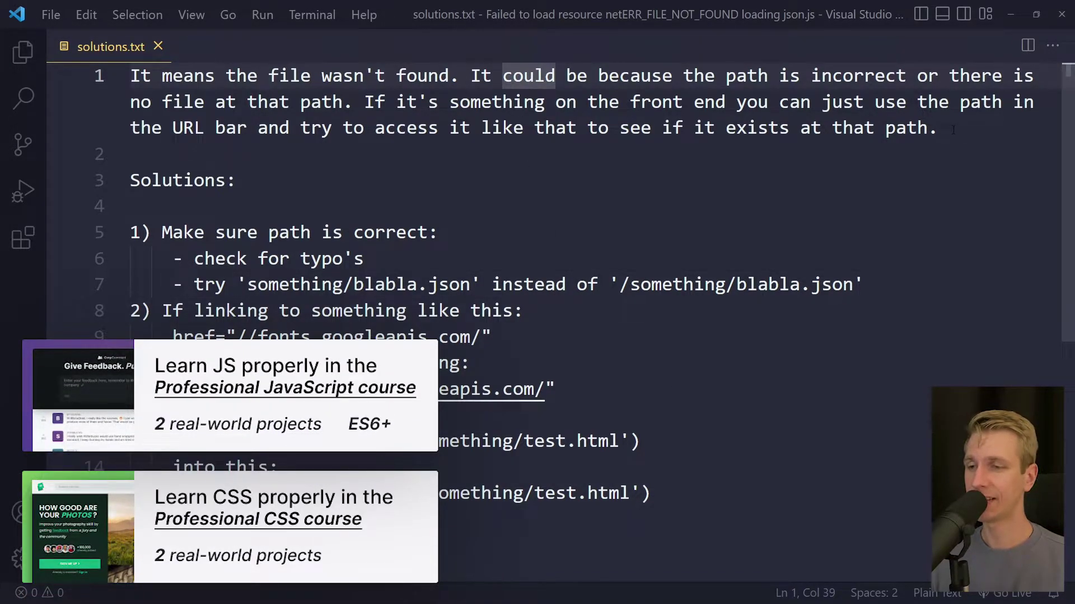
{"action": "left_click", "coordinate": [953, 127]}
{"action": "left_click", "coordinate": [923, 285]}
{"action": "left_click", "coordinate": [766, 492]}
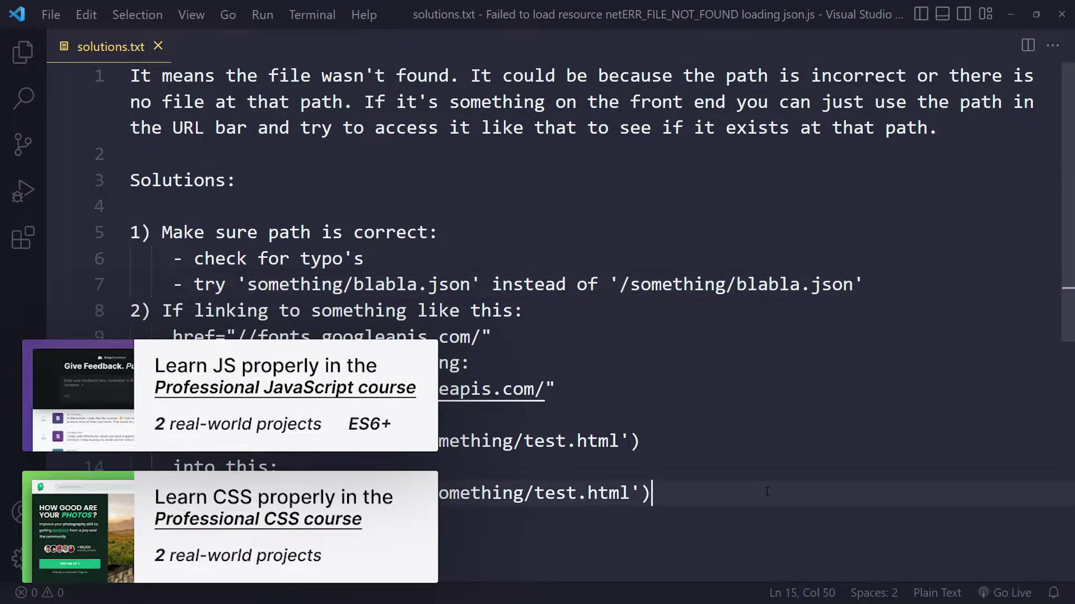
{"action": "left_click", "coordinate": [535, 75]}
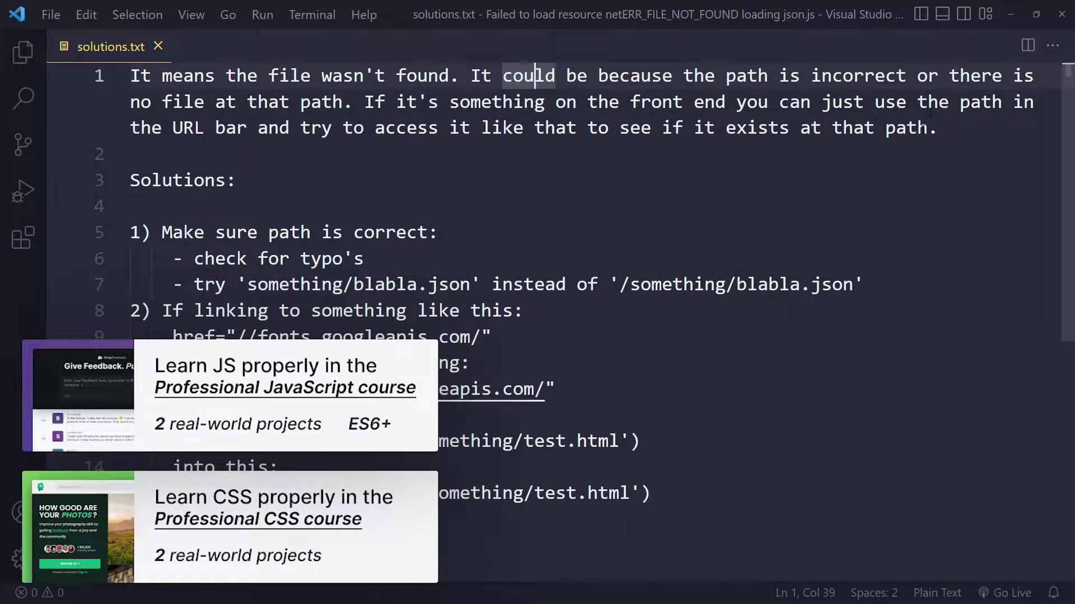
{"action": "left_click", "coordinate": [953, 127]}
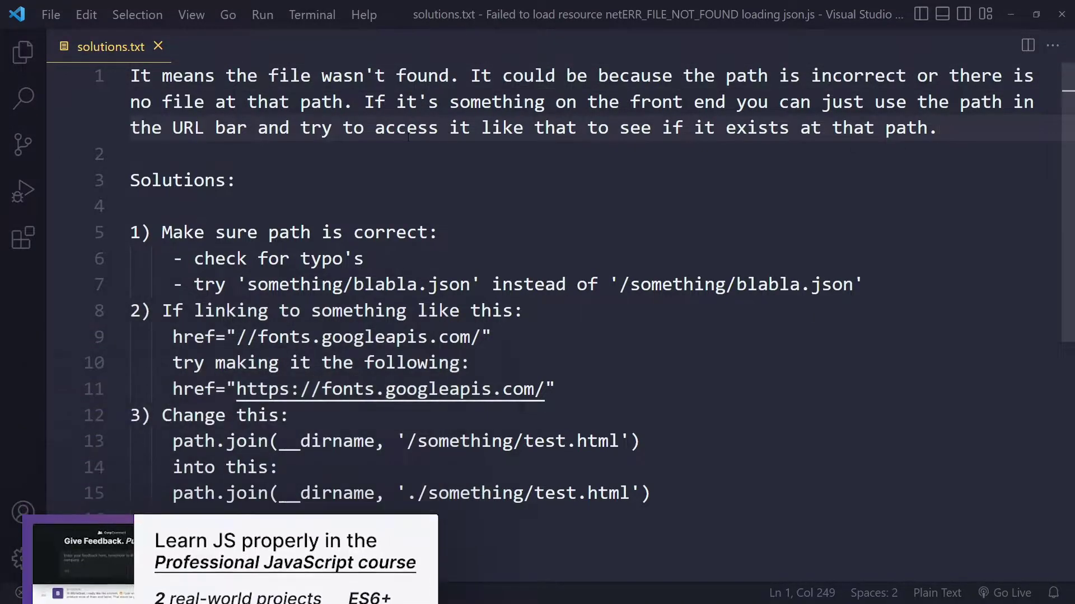
{"action": "left_click", "coordinate": [343, 101]}
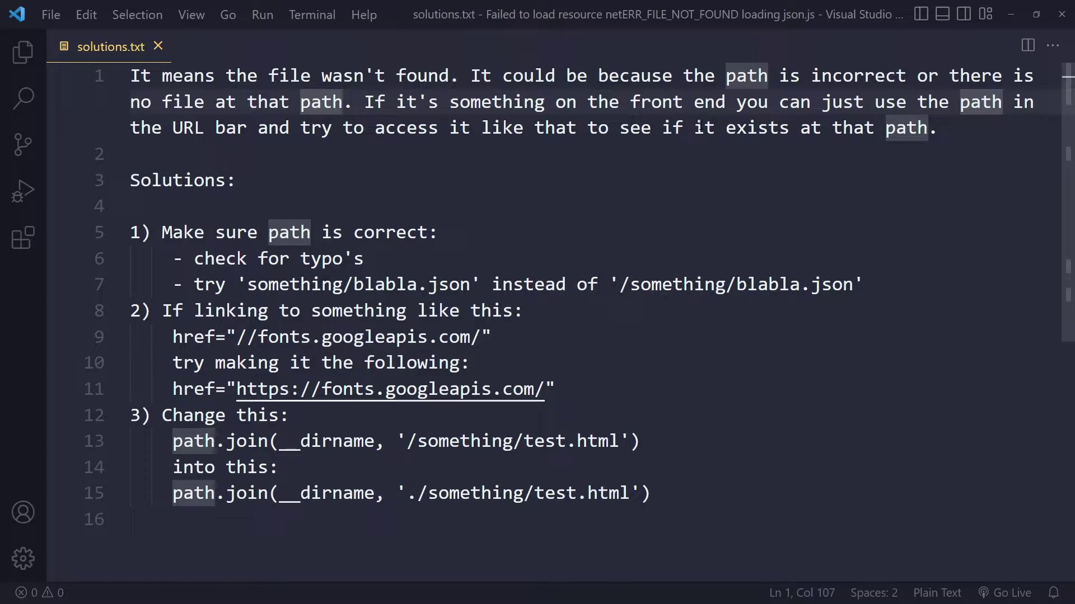
Point out the Solutions heading, the correct-paths fix, and its typo and relative-path tips.
{"action": "left_click", "coordinate": [407, 191]}
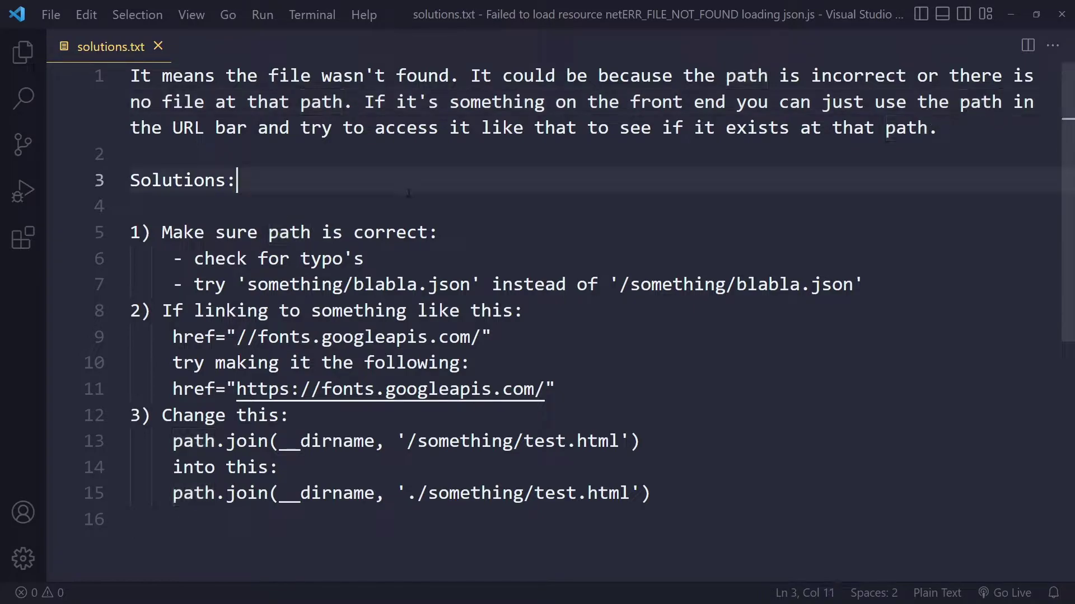
{"action": "left_click", "coordinate": [469, 237]}
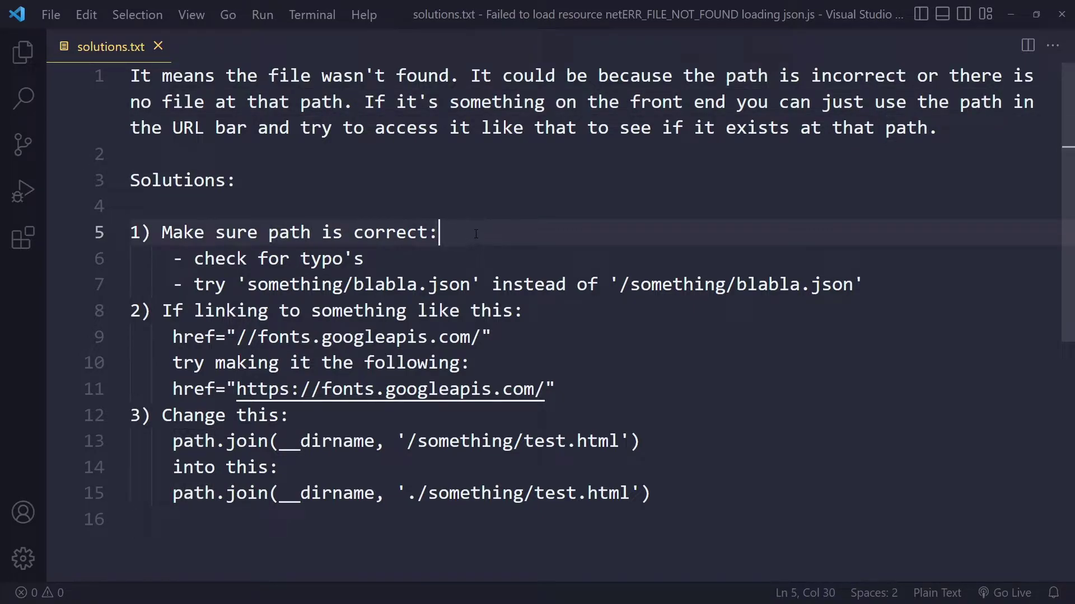
{"action": "left_click", "coordinate": [505, 250]}
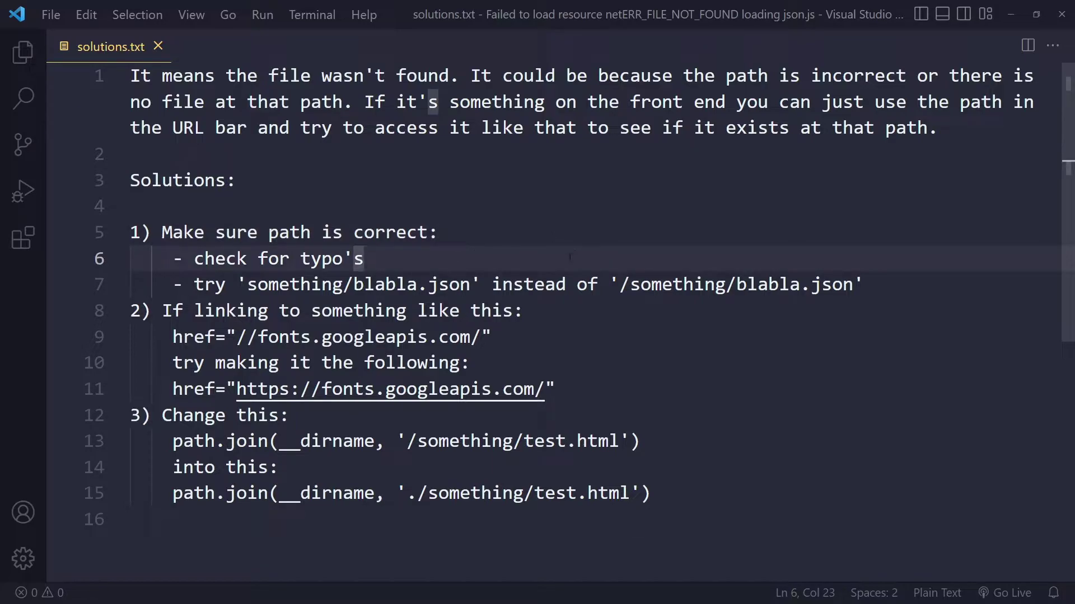
{"action": "key", "text": "Down"}
{"action": "key", "text": "End"}
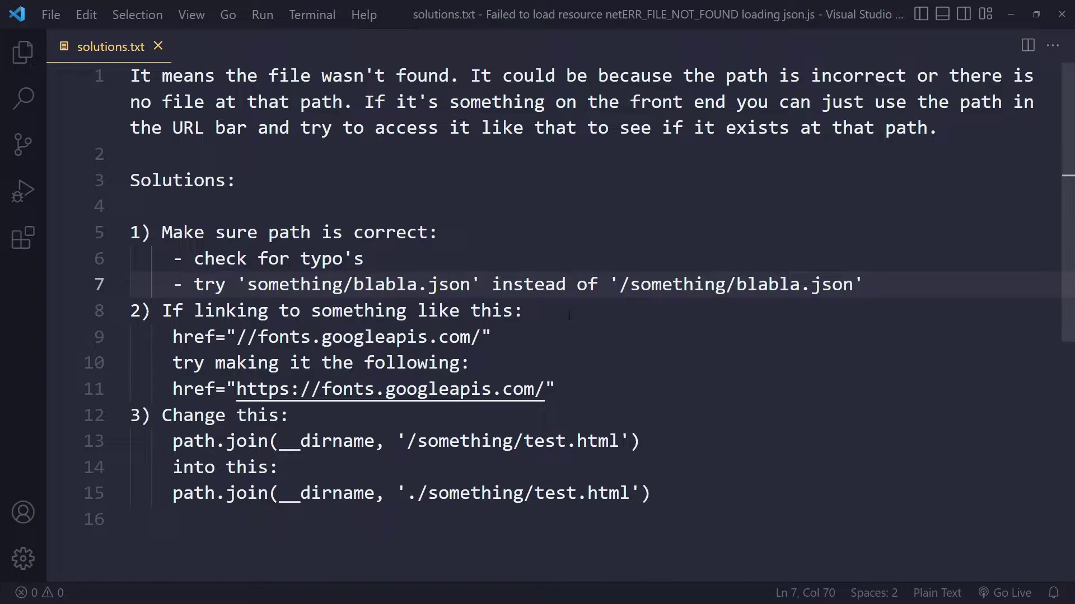
Mark the leading slash in the second example path, then step through the first quoted path.
{"action": "left_click", "coordinate": [676, 284]}
{"action": "left_click", "coordinate": [620, 284]}
{"action": "key", "text": "shift+Right"}
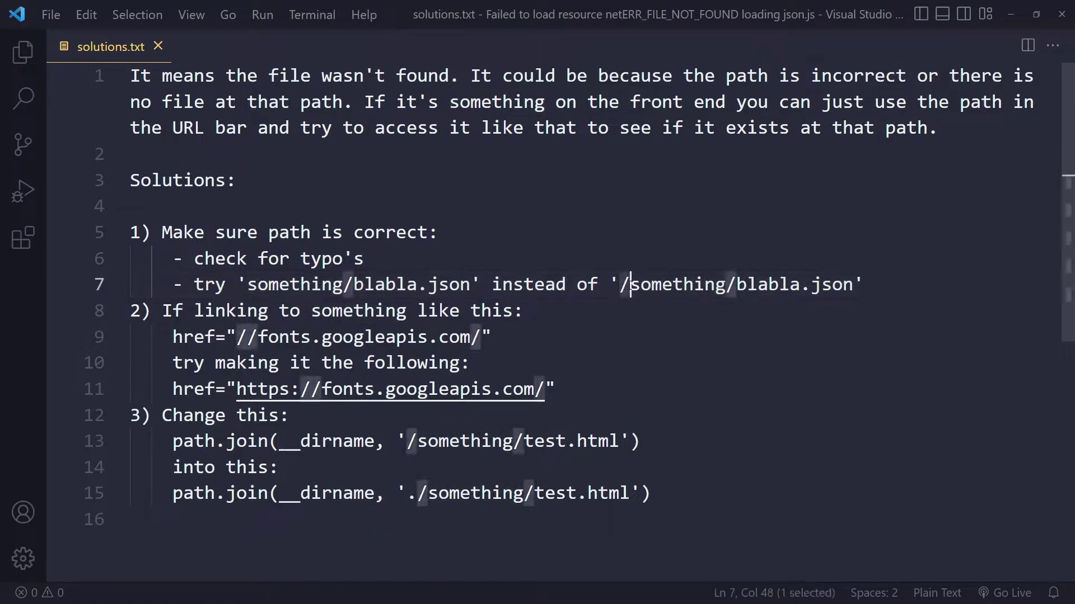
{"action": "key", "text": "Right"}
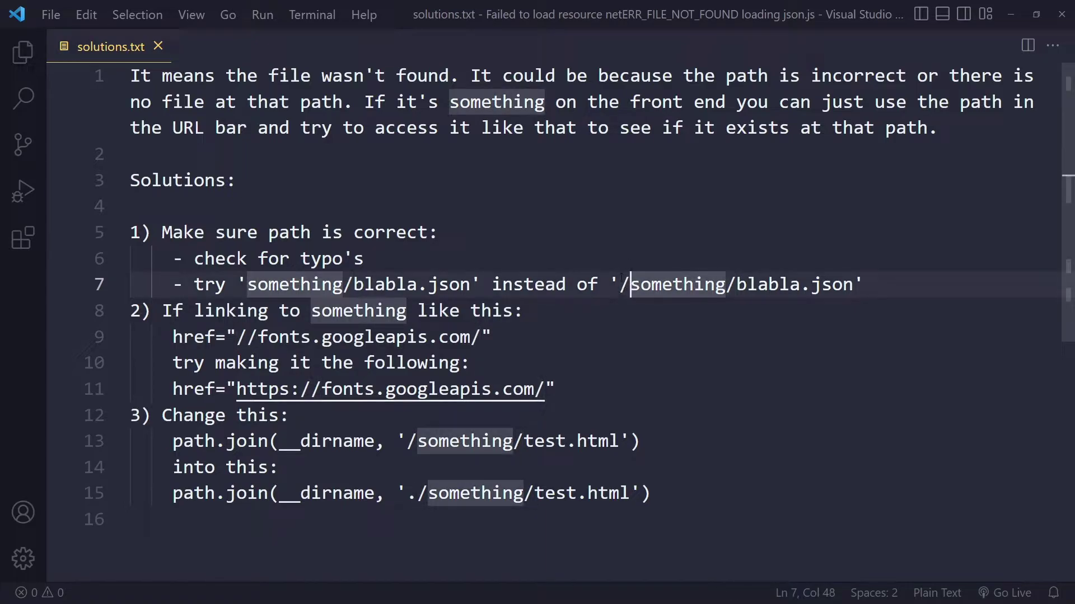
{"action": "key", "text": "Left"}
{"action": "left_click", "coordinate": [270, 283]}
{"action": "key", "text": "Right"}
{"action": "key", "text": "Right"}
{"action": "key", "text": "Right"}
{"action": "key", "text": "Right"}
{"action": "key", "text": "Right"}
{"action": "key", "text": "Right"}
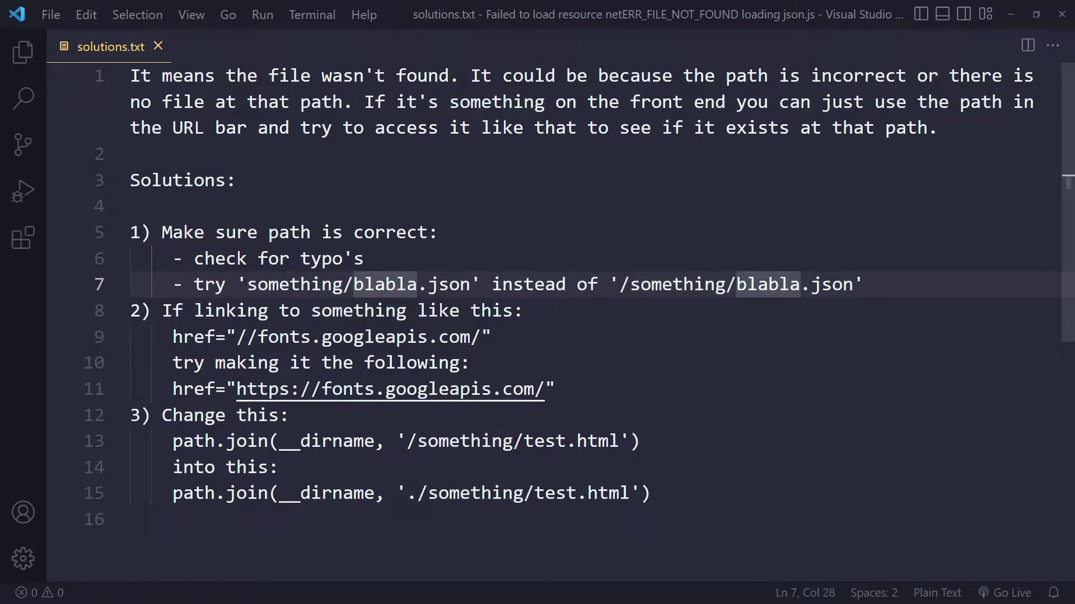
Point out the second linking fix, including the protocol-relative and https href lines.
{"action": "left_click", "coordinate": [248, 284]}
{"action": "left_click", "coordinate": [606, 313]}
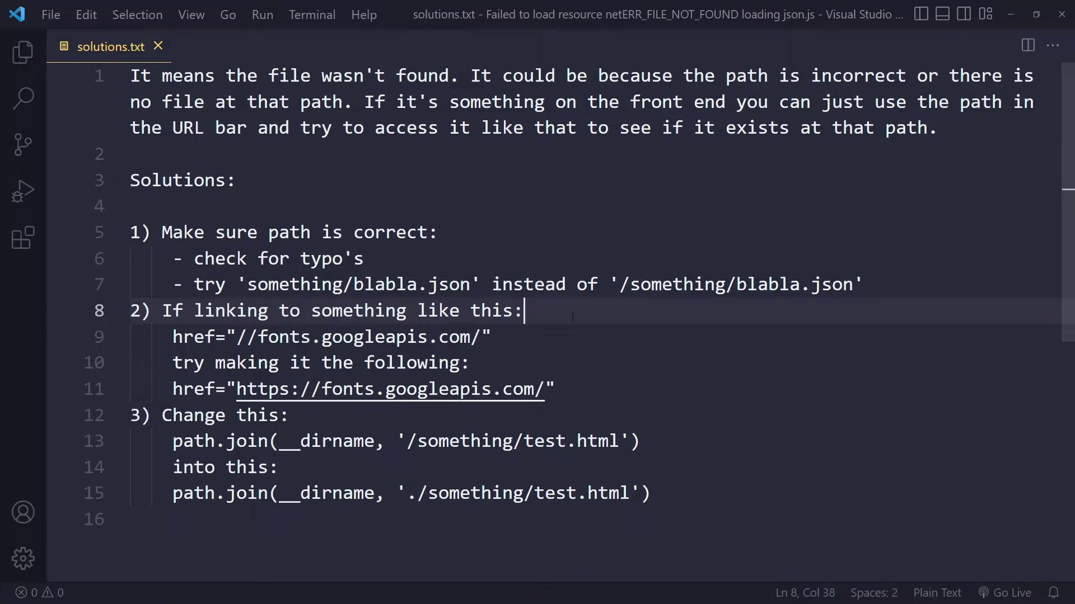
{"action": "left_click", "coordinate": [531, 330]}
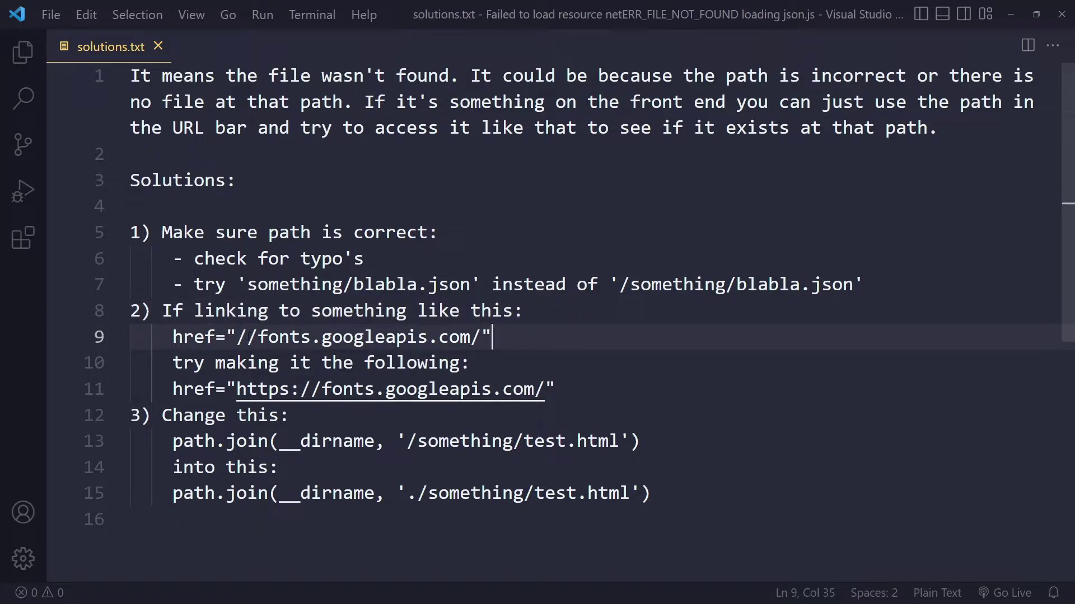
{"action": "left_click", "coordinate": [247, 336]}
{"action": "key", "text": "Left"}
{"action": "key", "text": "Down"}
{"action": "key", "text": "Down"}
{"action": "key", "text": "End"}
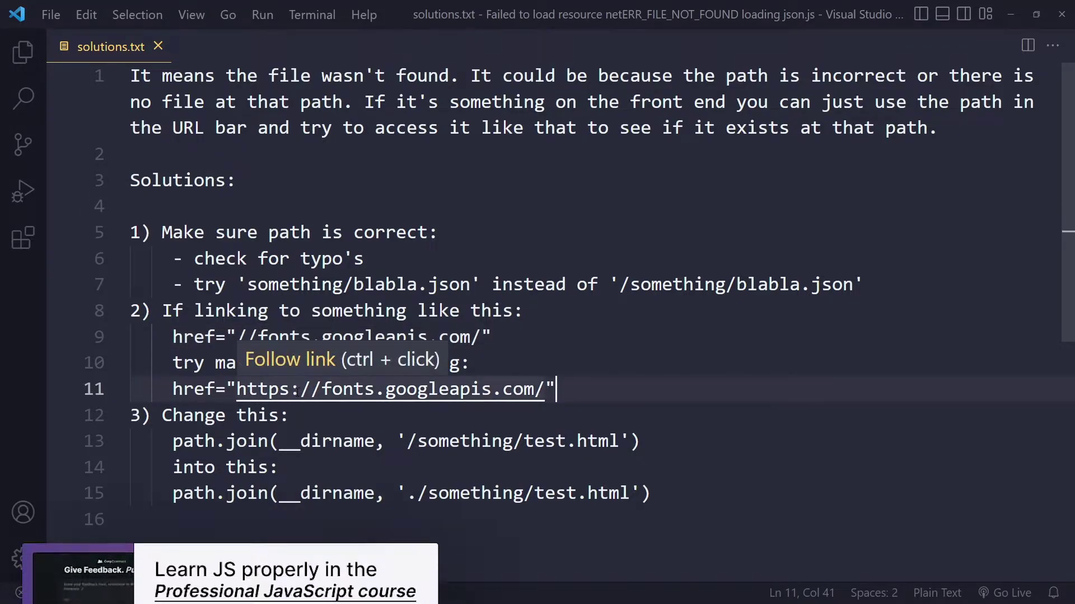
Point out the third fix: the path.join line corrected with a dot before the slash.
{"action": "left_click", "coordinate": [597, 417]}
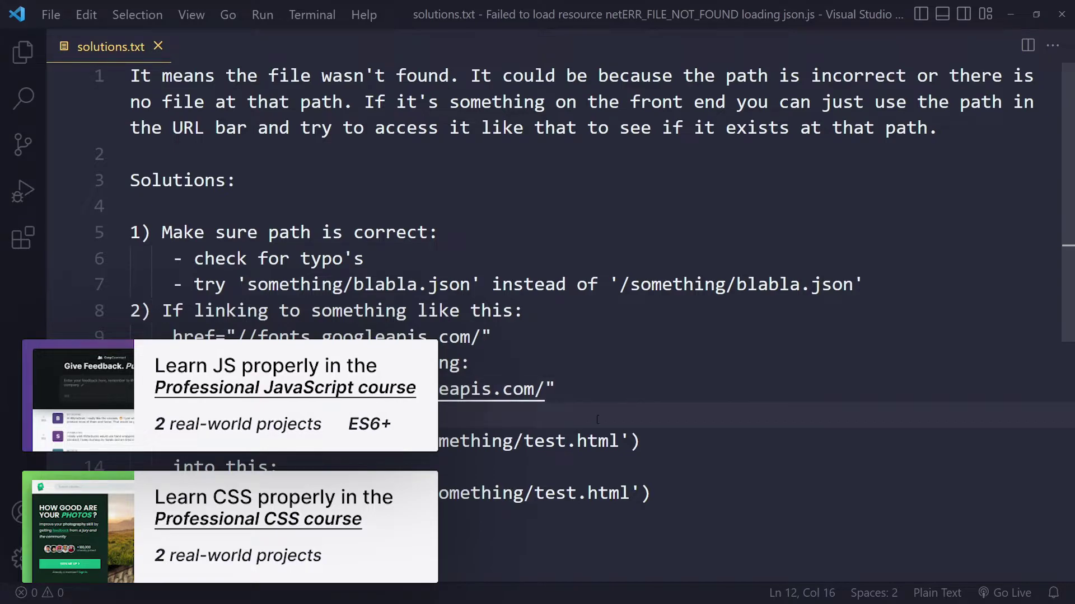
{"action": "left_click", "coordinate": [664, 434]}
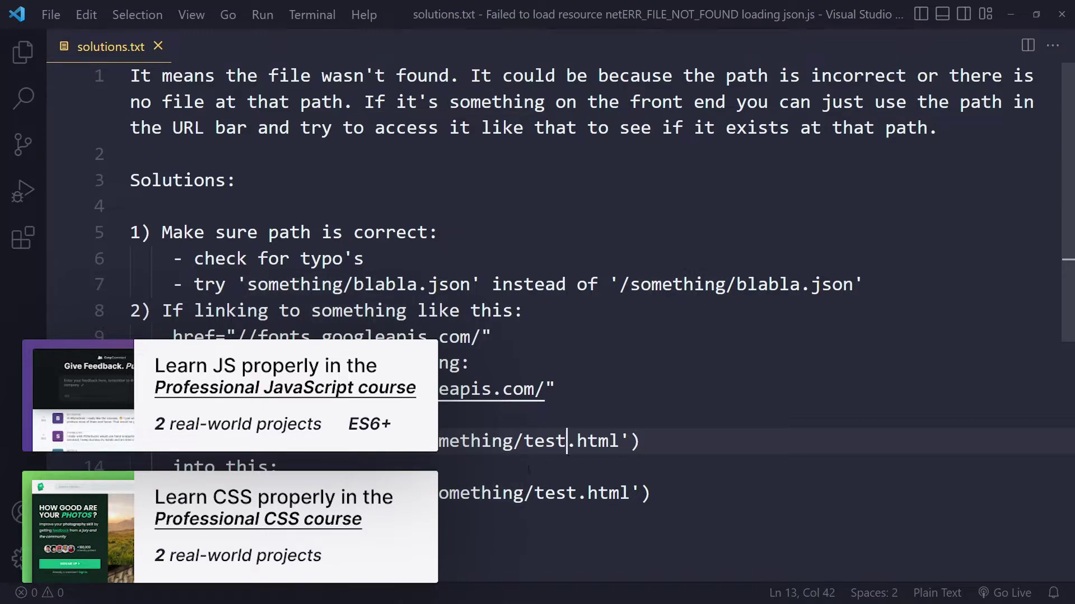
{"action": "key", "text": "Left"}
{"action": "key", "text": "Left"}
{"action": "key", "text": "Left"}
{"action": "left_click", "coordinate": [417, 493]}
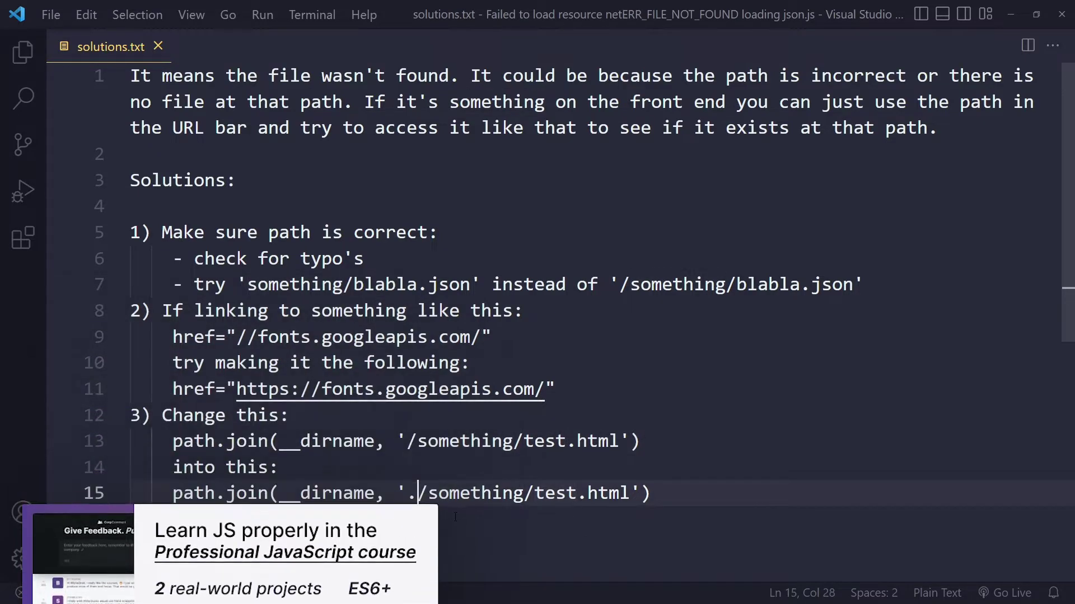
{"action": "key", "text": "Left"}
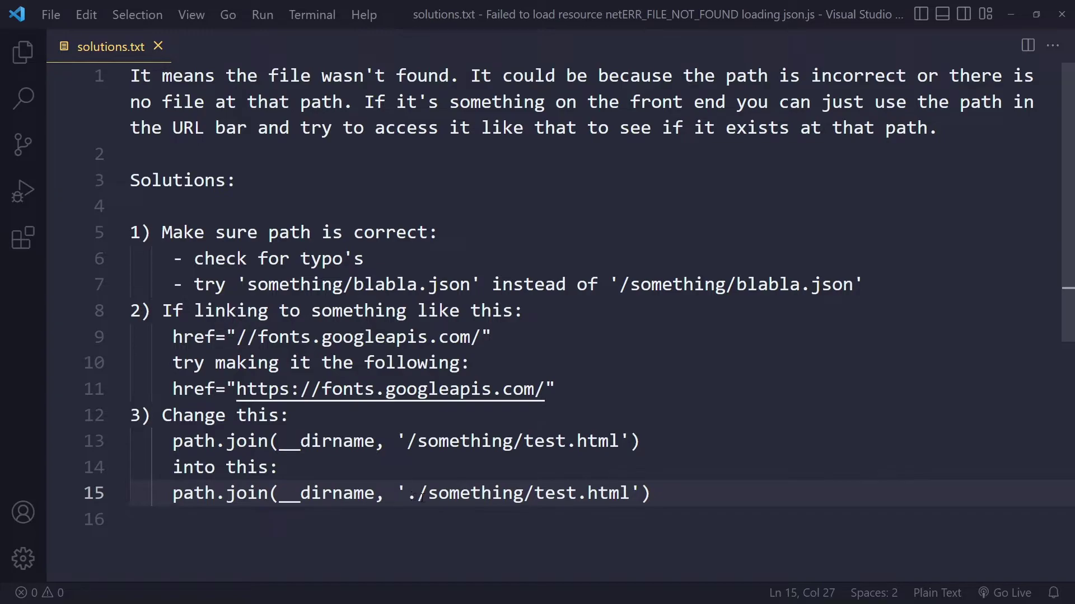
{"action": "key", "text": "Right"}
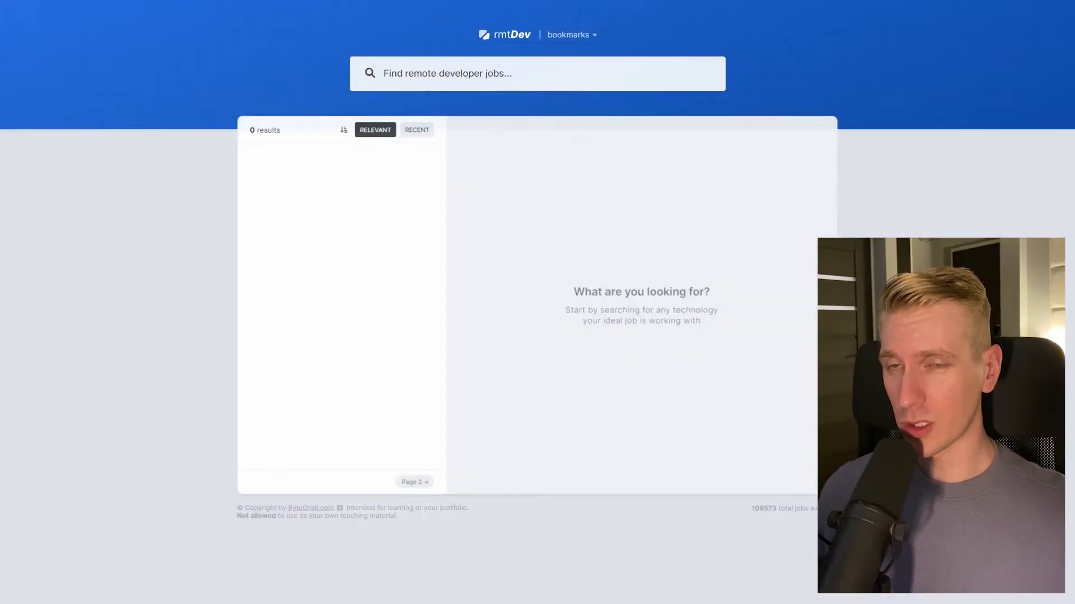
{"action": "type", "text": "react developer"}
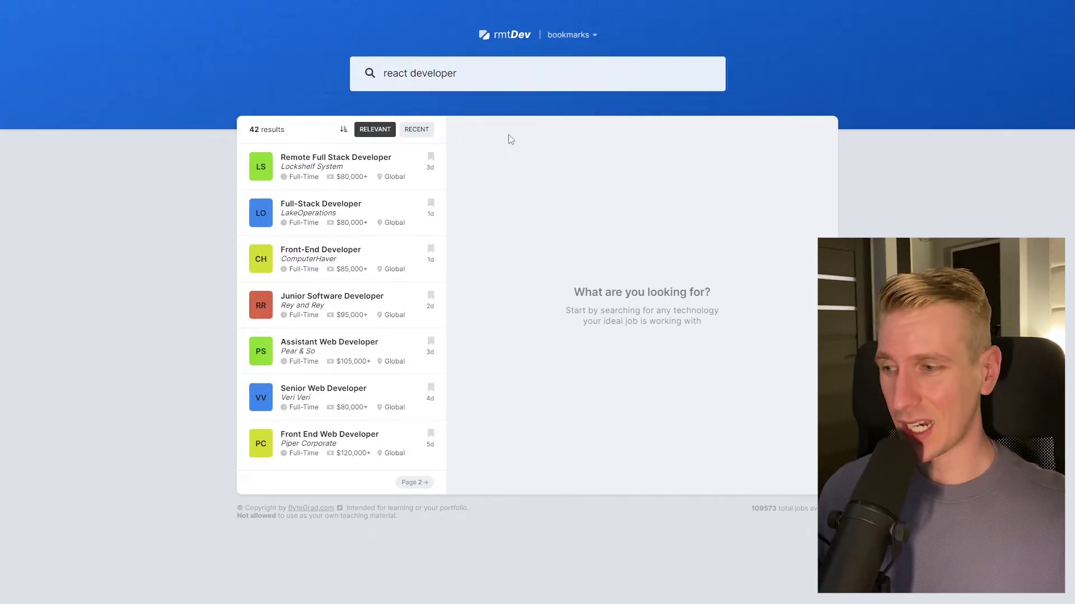
Open and bookmark the Front-End Developer job, then click into the CorpComment feedback textarea.
{"action": "left_click", "coordinate": [336, 257]}
{"action": "left_click", "coordinate": [501, 246]}
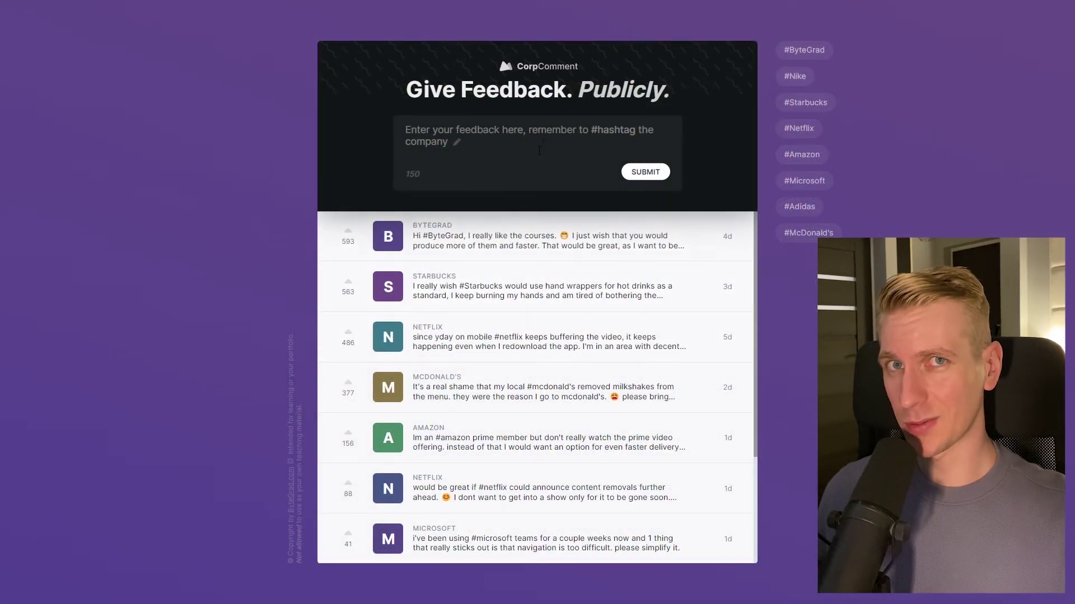
{"action": "left_click", "coordinate": [675, 181]}
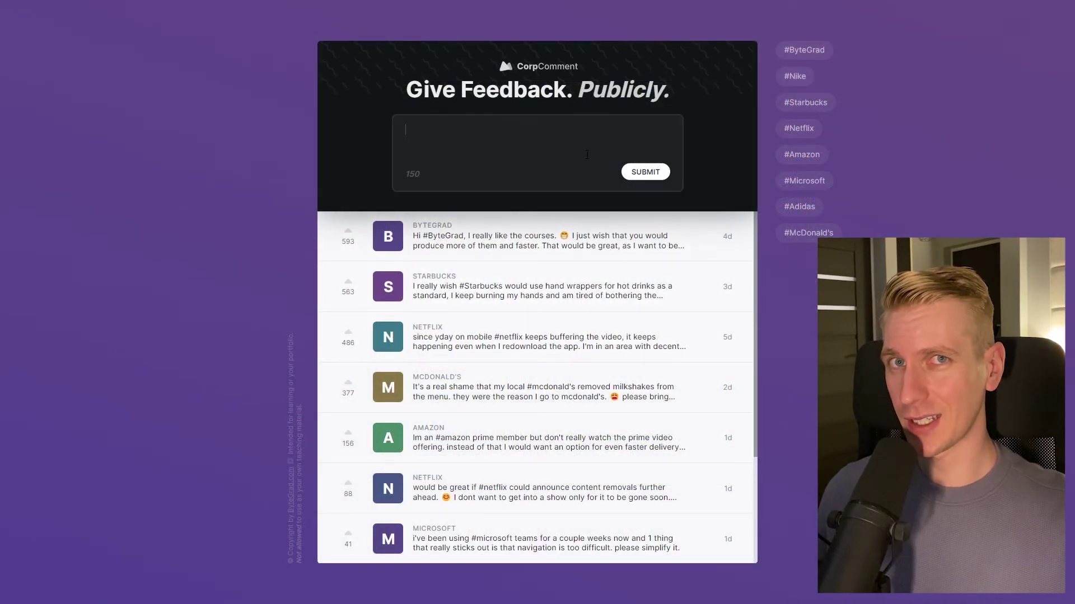